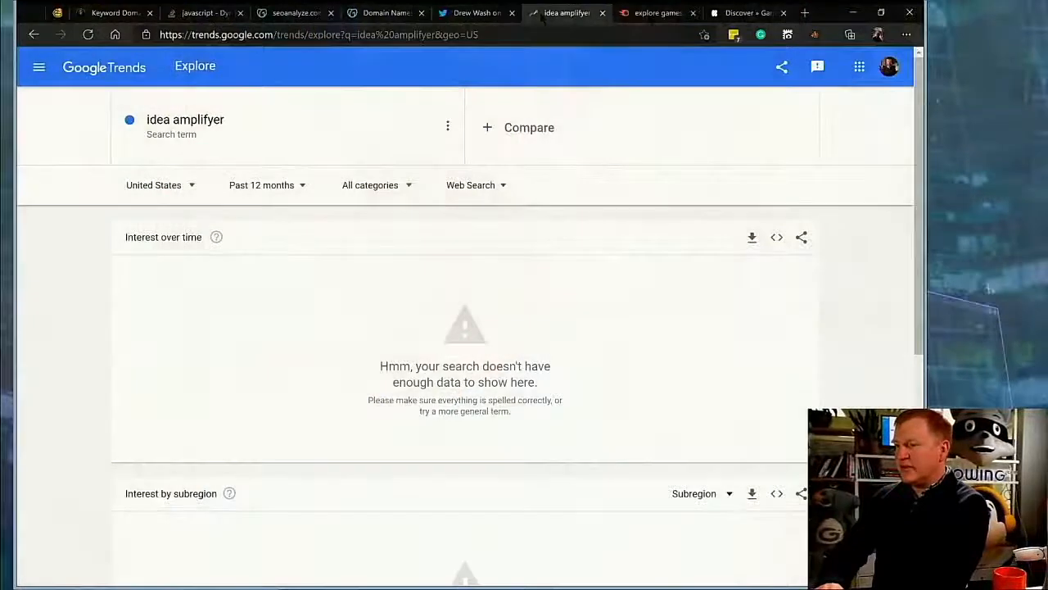
Close the JavaScript page, look up "megaphones" in Google Trends, and open the comparison term entry.
left_click(240, 12)
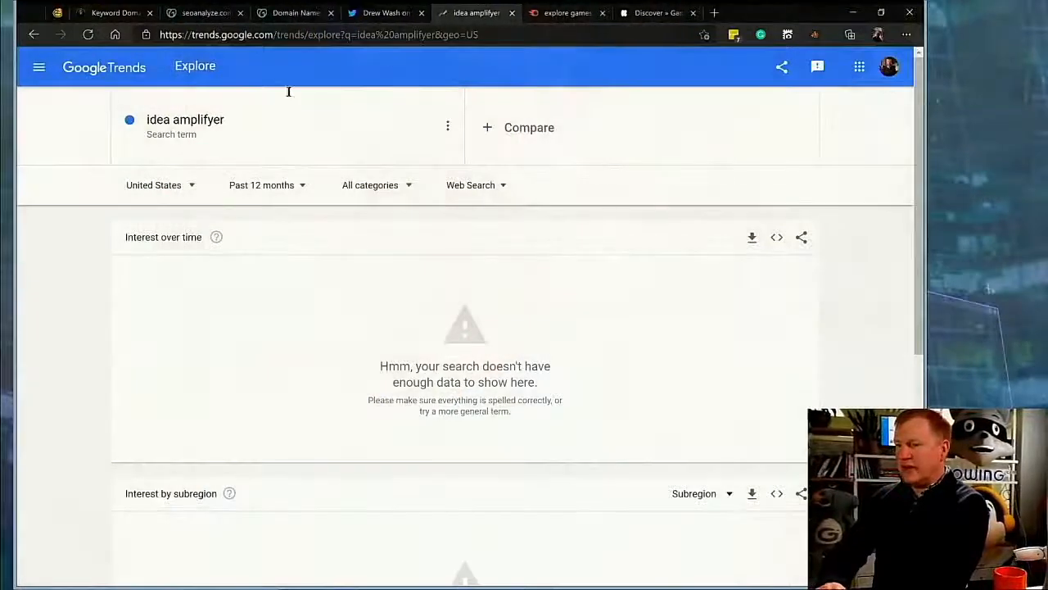
left_click(223, 115)
type("mega")
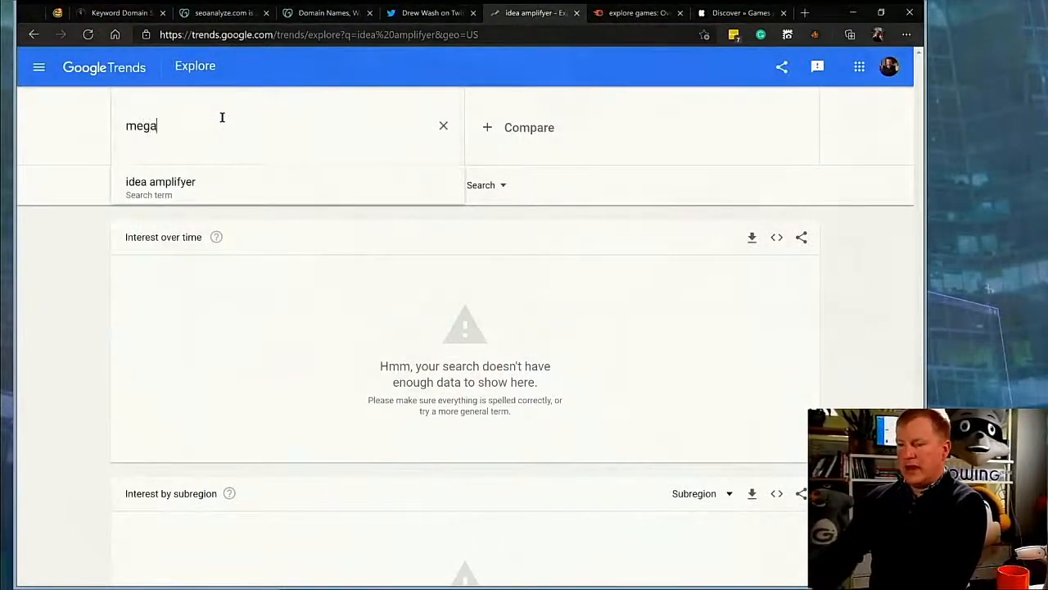
type("ph")
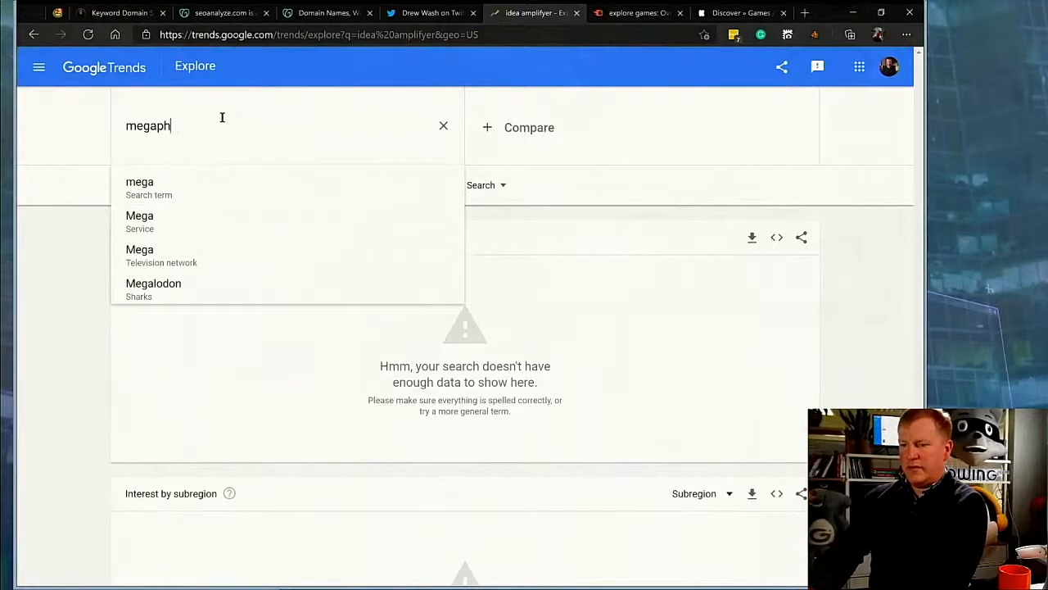
type("ones")
key("Return")
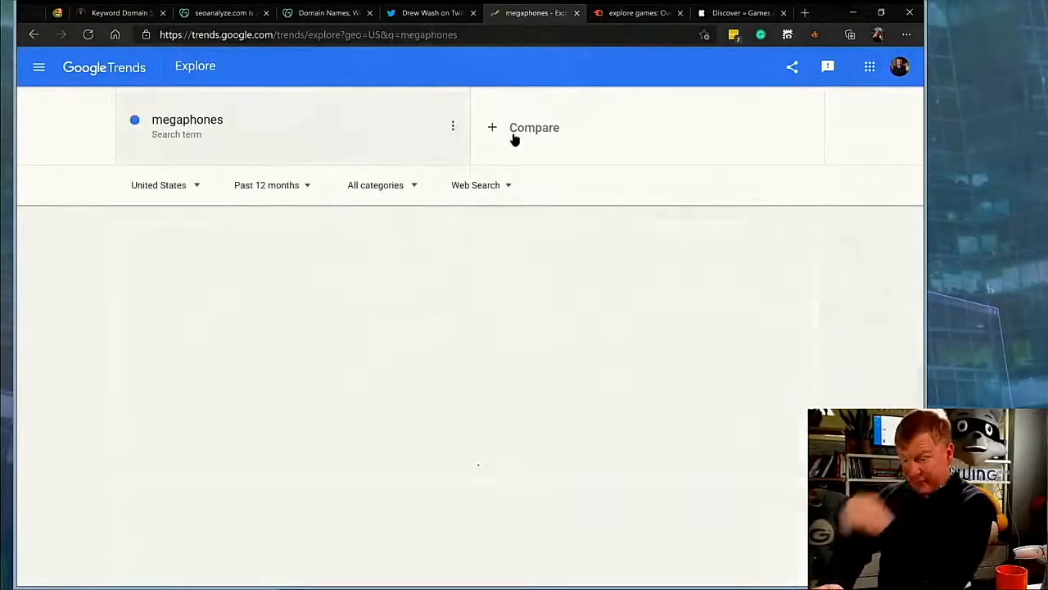
left_click(555, 123)
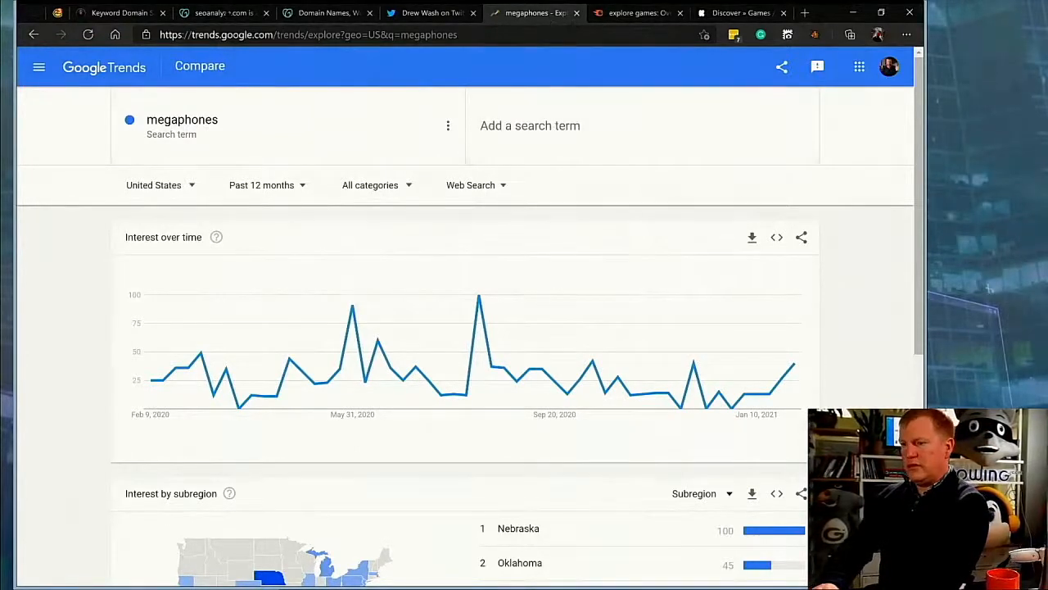
Switch to Semrush and run a Keyword Overview search for "megaphones".
key("ctrl+Tab")
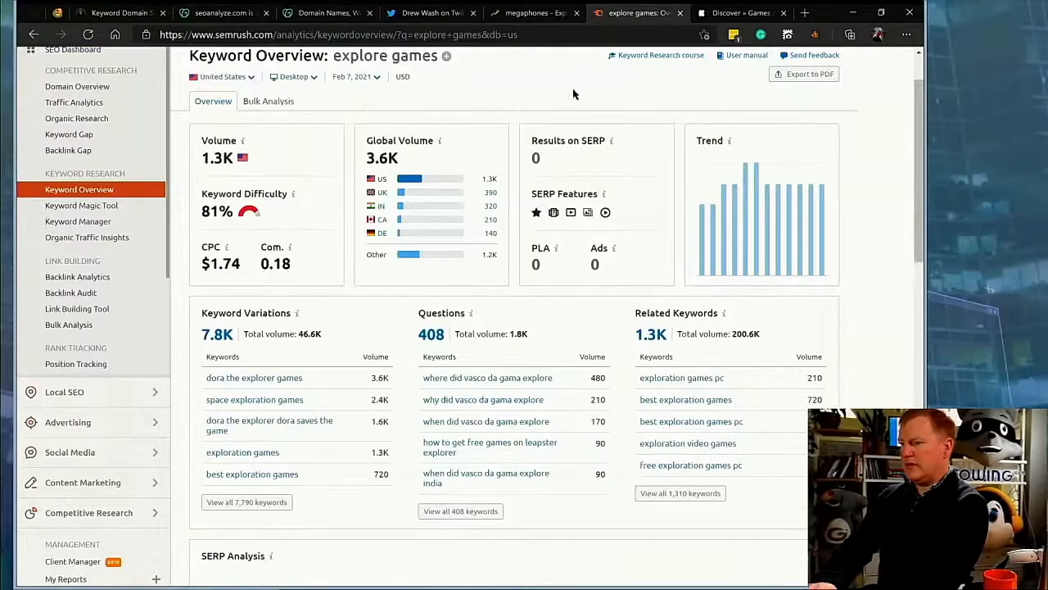
scroll(573, 94, "up", 1)
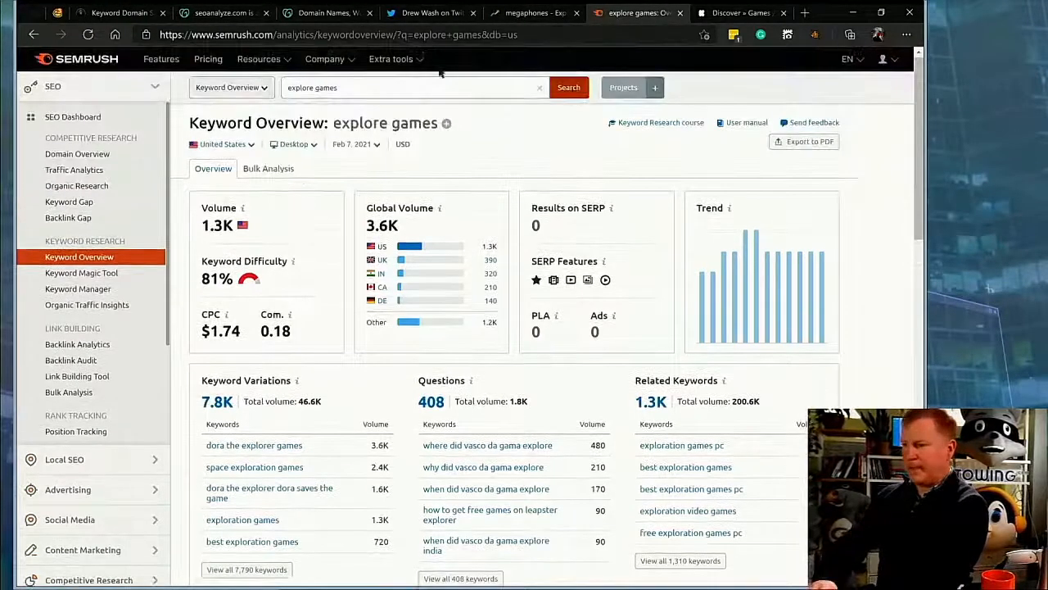
double_click(384, 85)
triple_click(384, 80)
type("me")
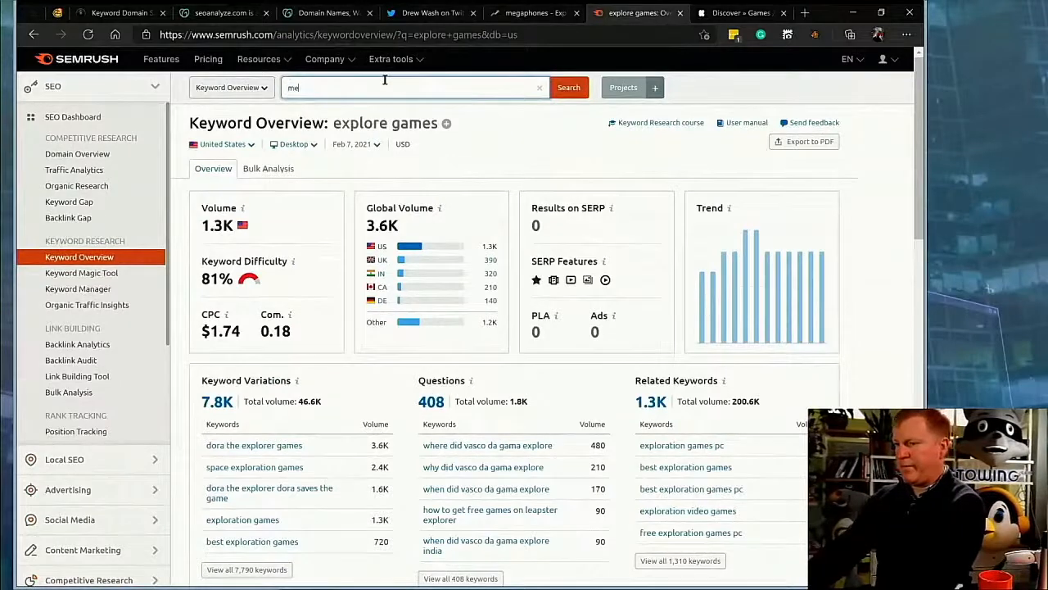
type("gaphon")
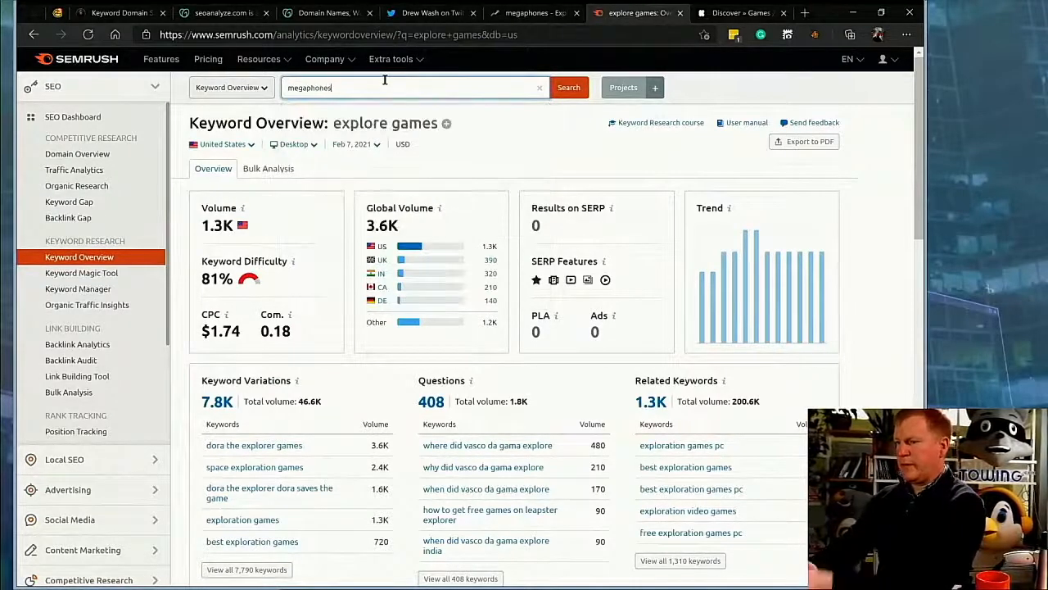
type("es")
key("Return")
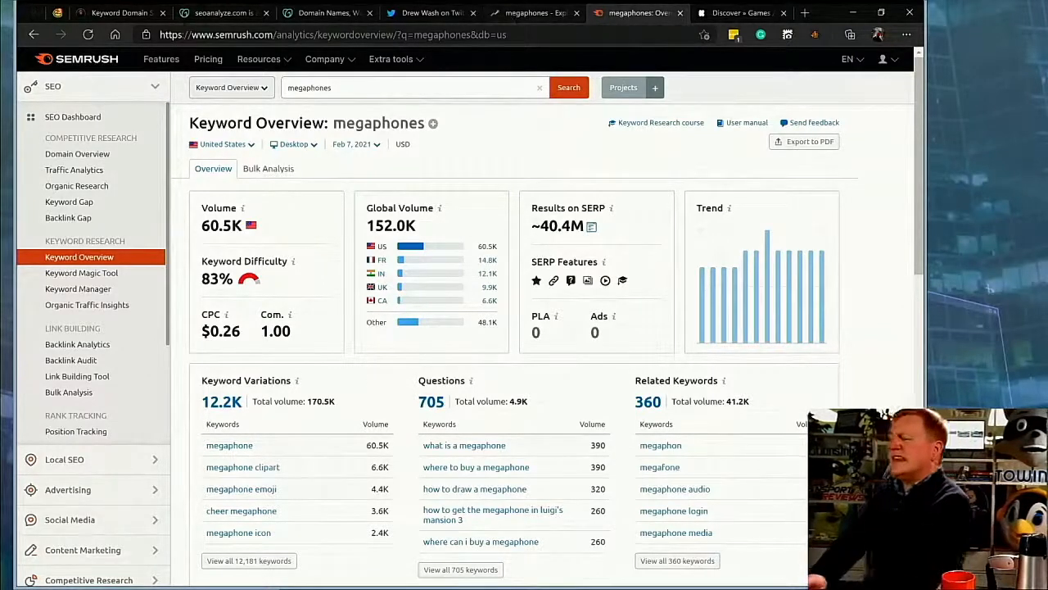
Switch to GoDaddy and search for the domain "megaphone".
left_click(226, 13)
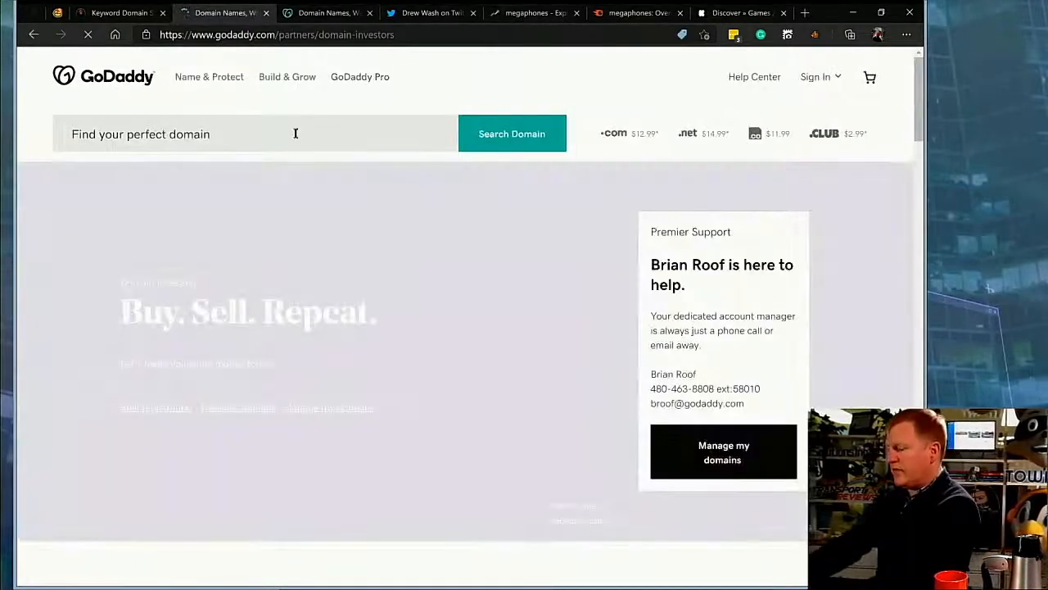
type("megaphone")
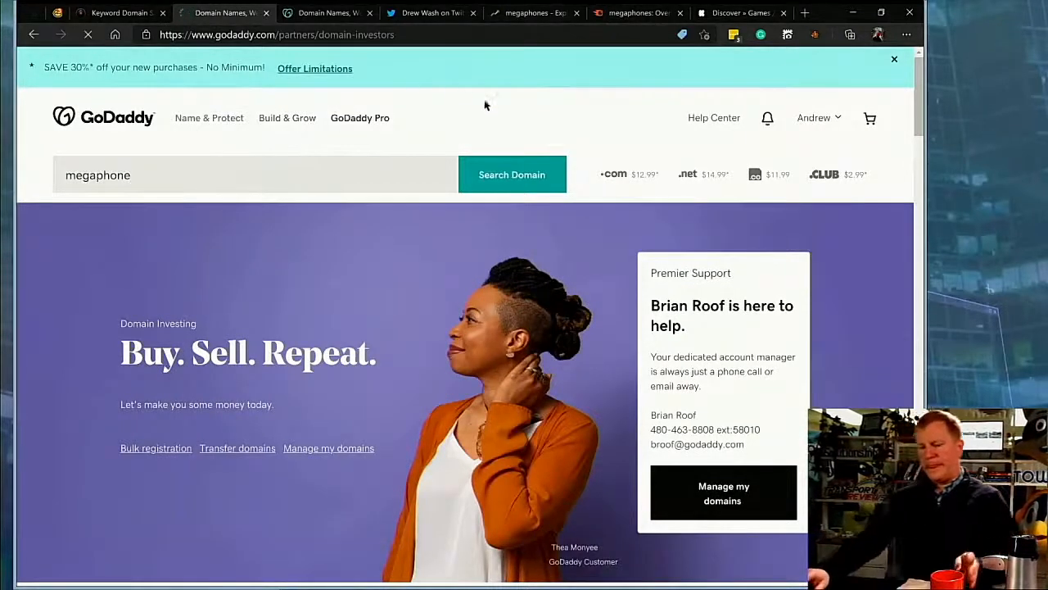
key("Return")
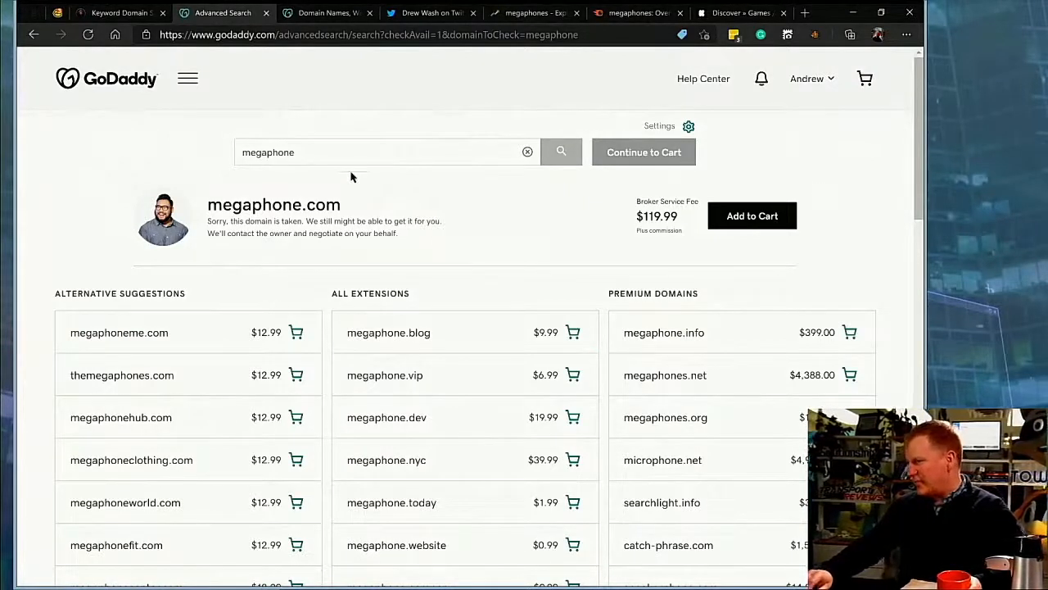
Change the GoDaddy domain search to the plural "megaphones" and run it.
left_click(321, 156)
type("s")
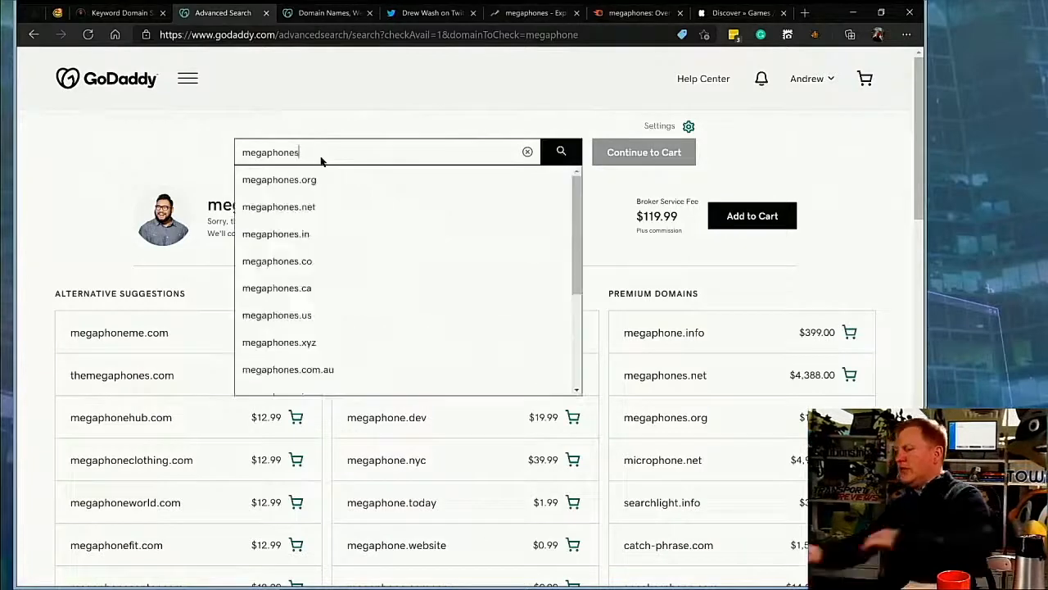
key("Return")
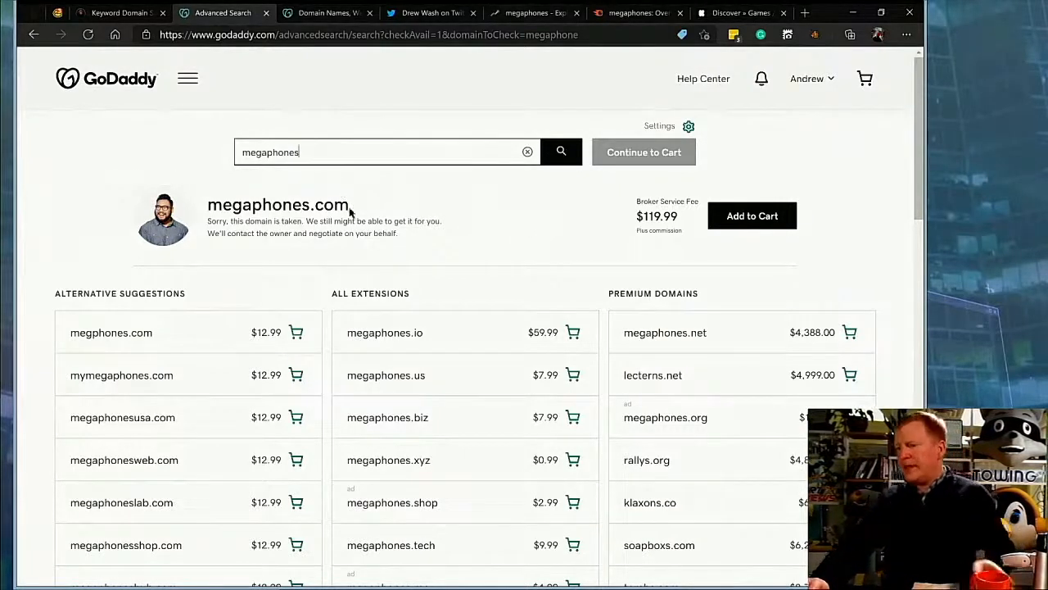
Copy megaphones.com from the GoDaddy result and load that website in place of the Kickstarter page.
left_click_drag(350, 206, 210, 208)
key("ctrl+c")
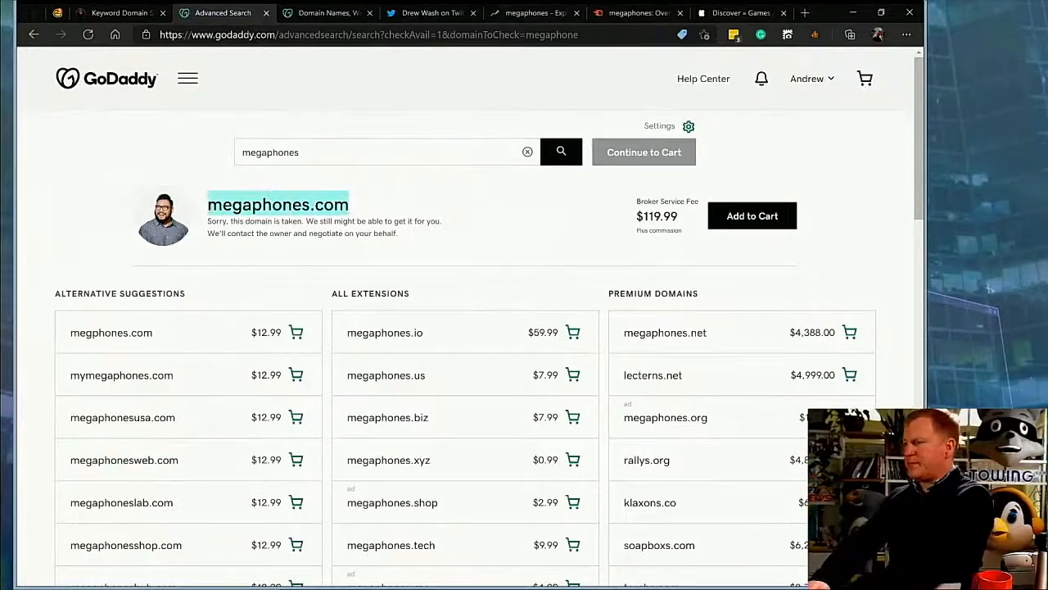
left_click(740, 13)
left_click(623, 34)
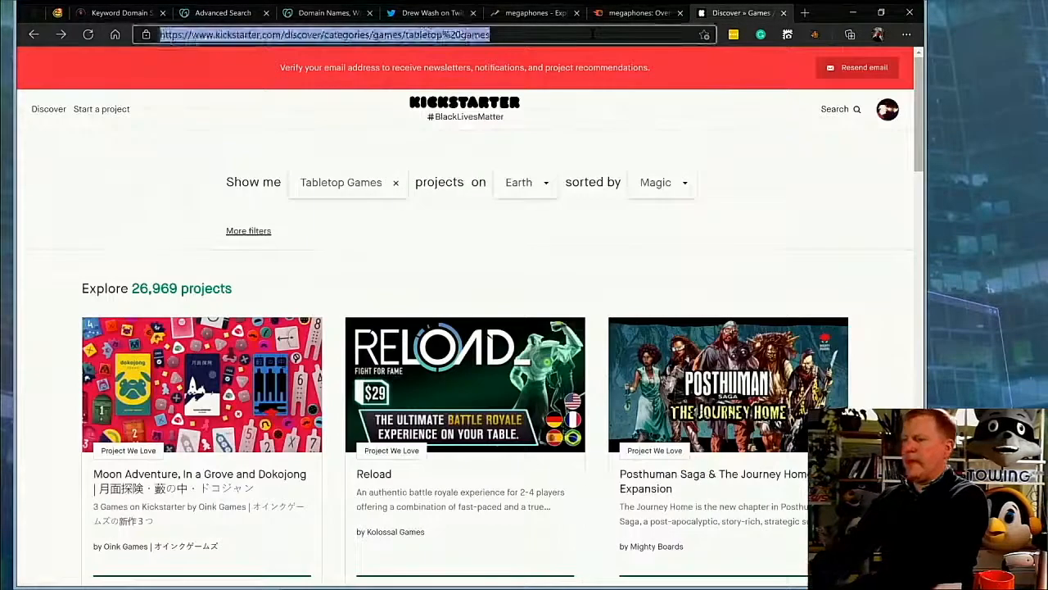
key("ctrl+v")
key("Return")
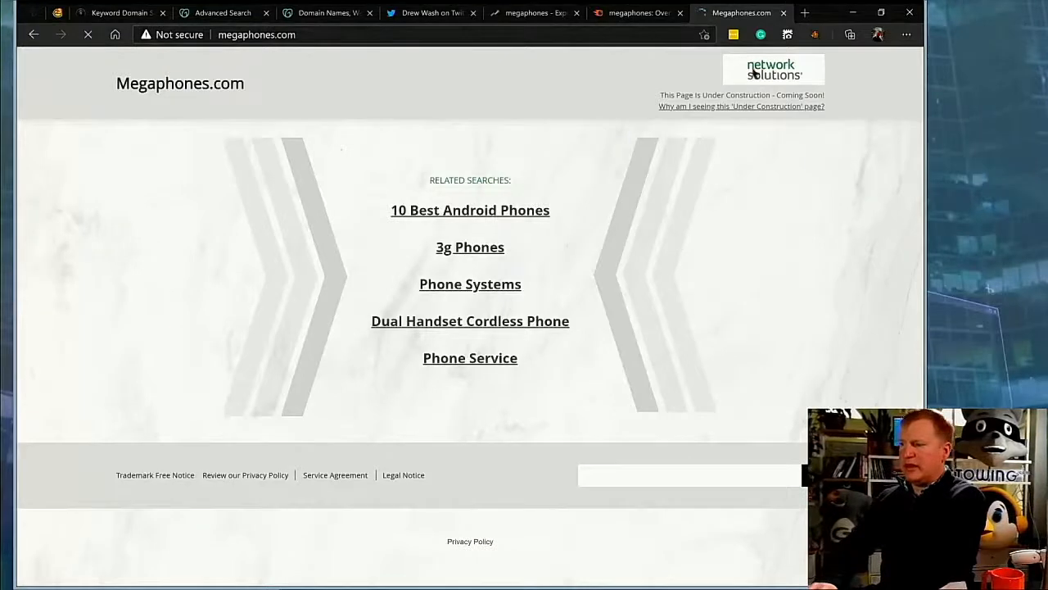
Copy the megaphones.com address and load namejet.com in its place.
left_click(477, 29)
key("ctrl+c")
type("nameje")
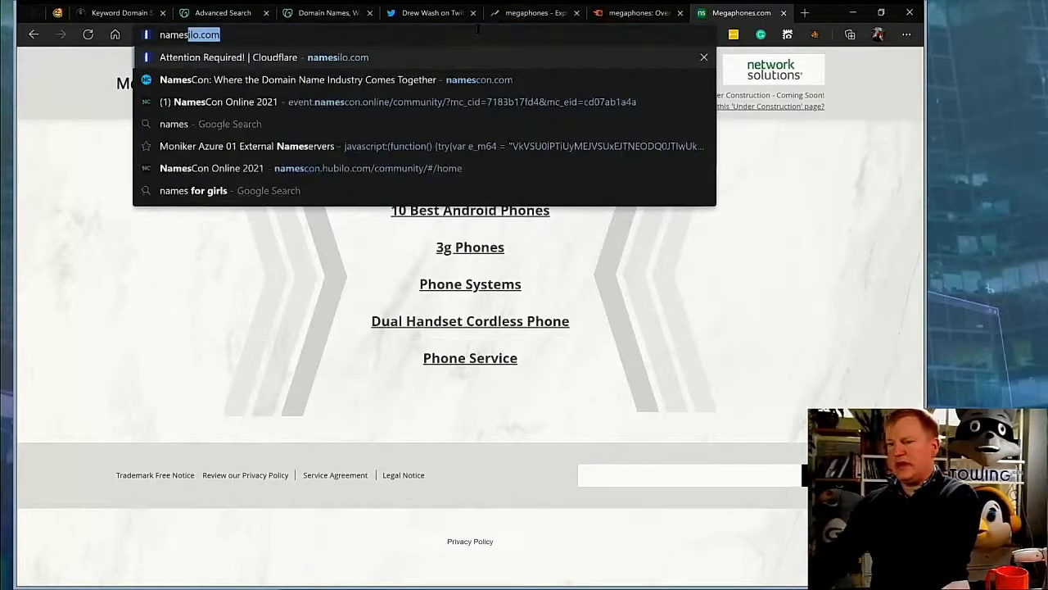
type("t.com")
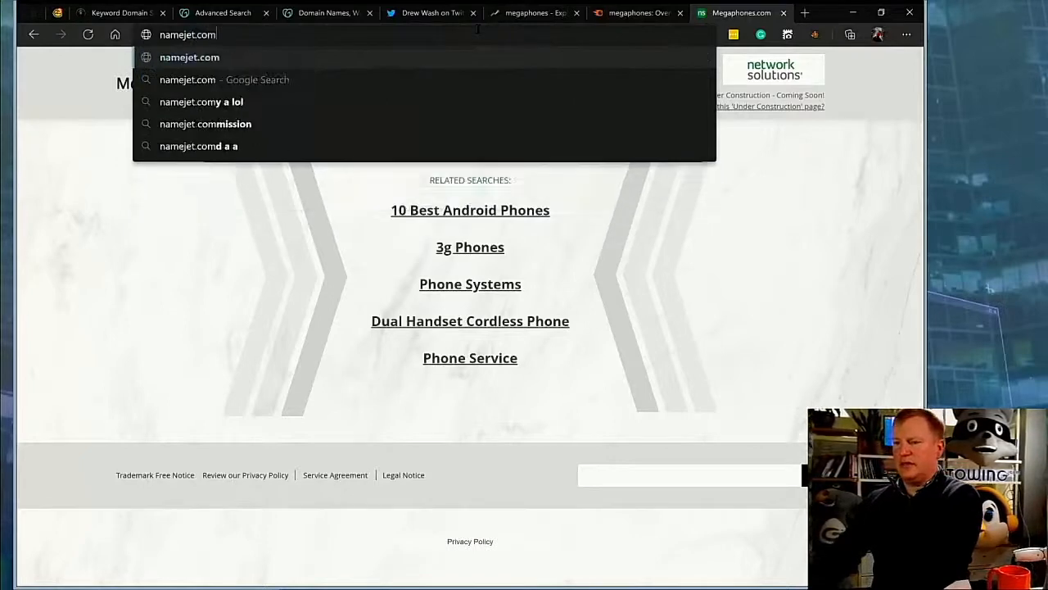
key("Return")
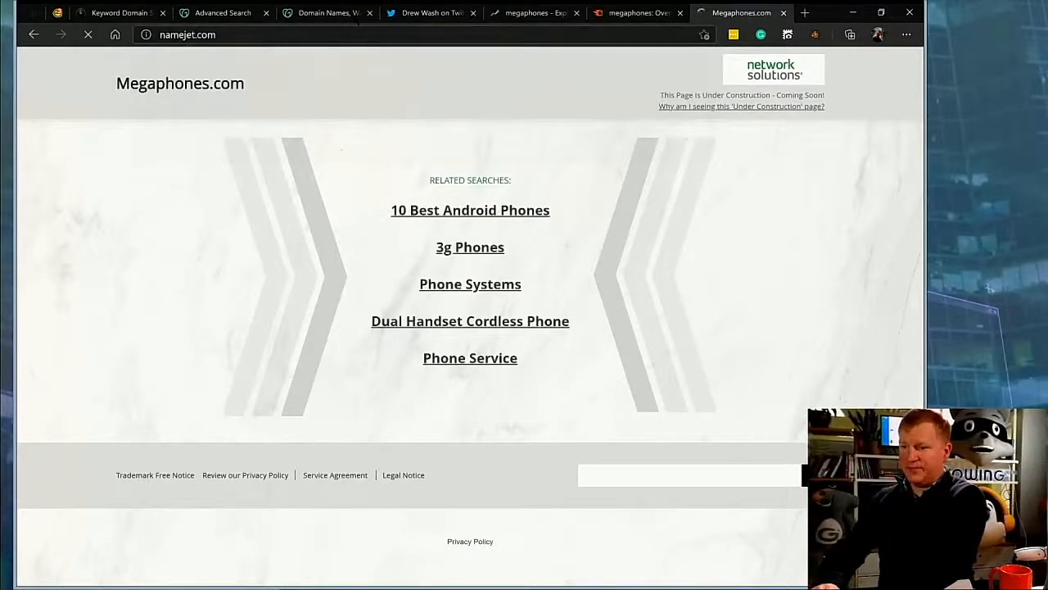
Search the ExpiredDomains.net keyword domain listings for "megaphones" instead of "games".
left_click(127, 13)
double_click(269, 86)
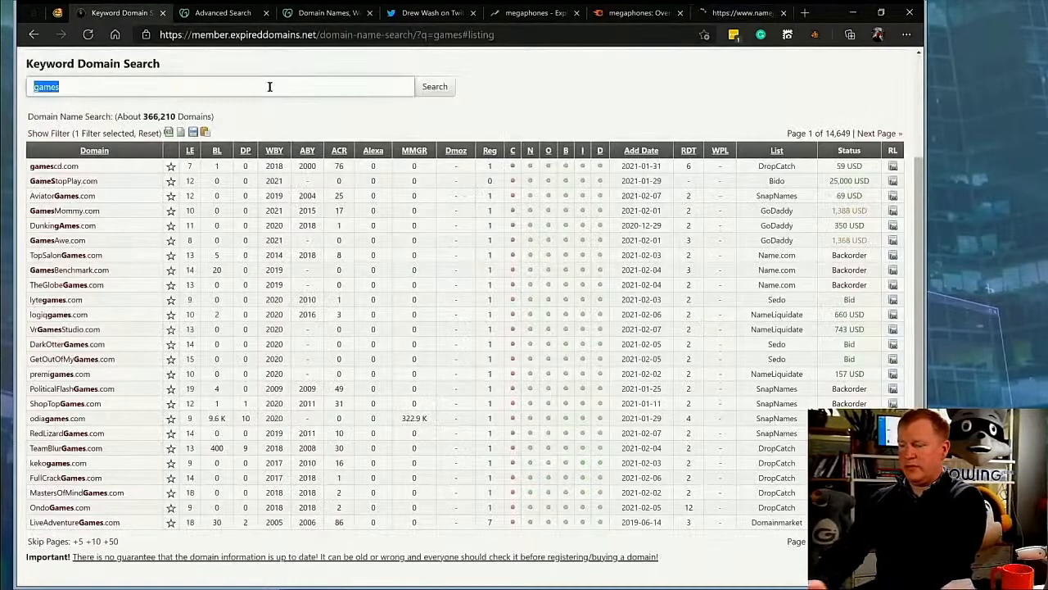
key("BackSpace")
type("megaphon")
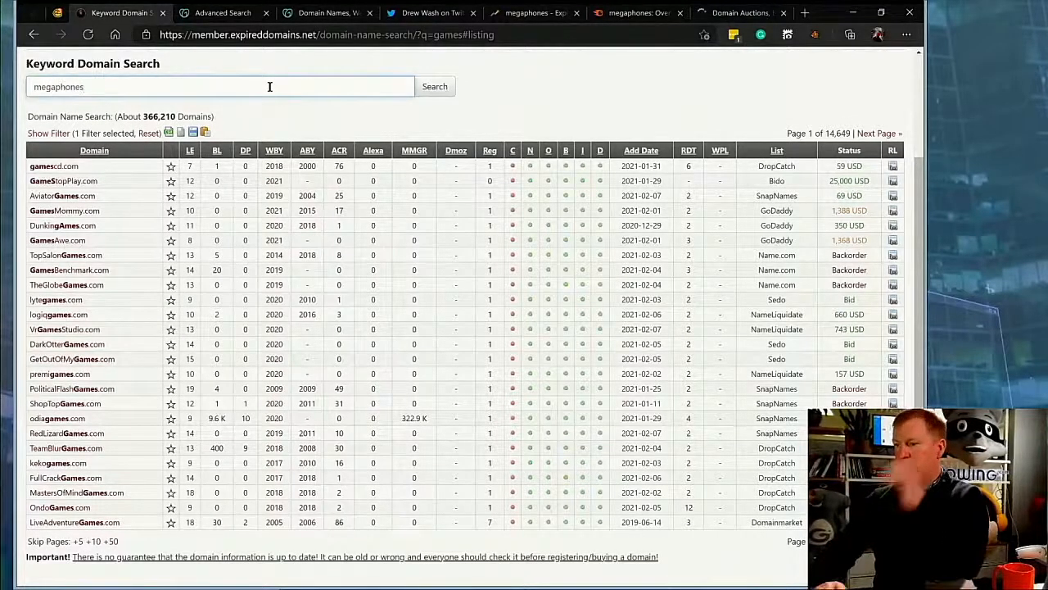
type("es")
key("Return")
Return to NameJet and search its domains for the copied megaphones.com address.
left_click(747, 13)
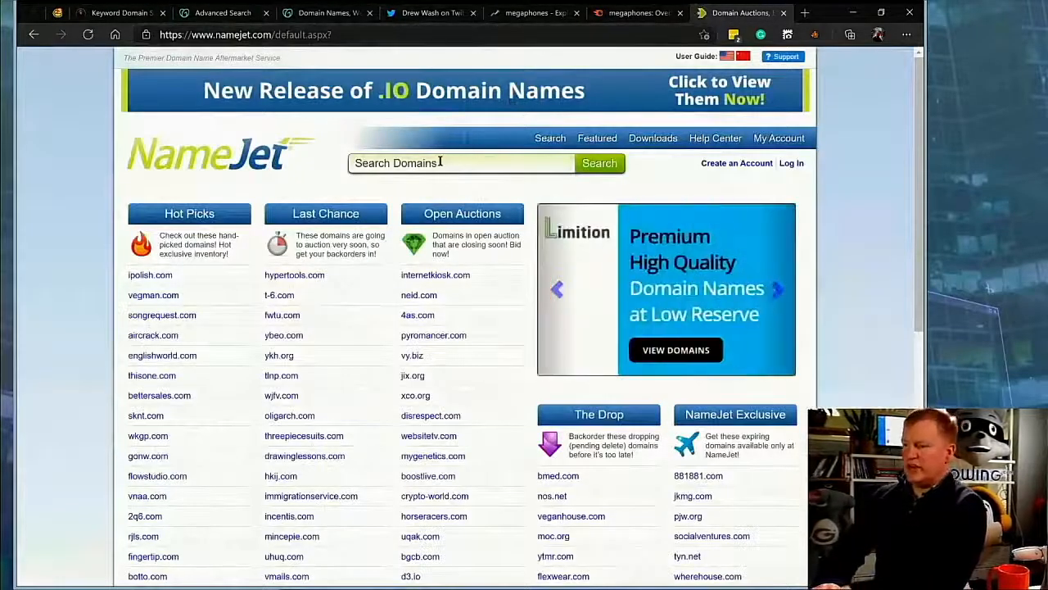
left_click(442, 161)
key("ctrl+v")
left_click(606, 170)
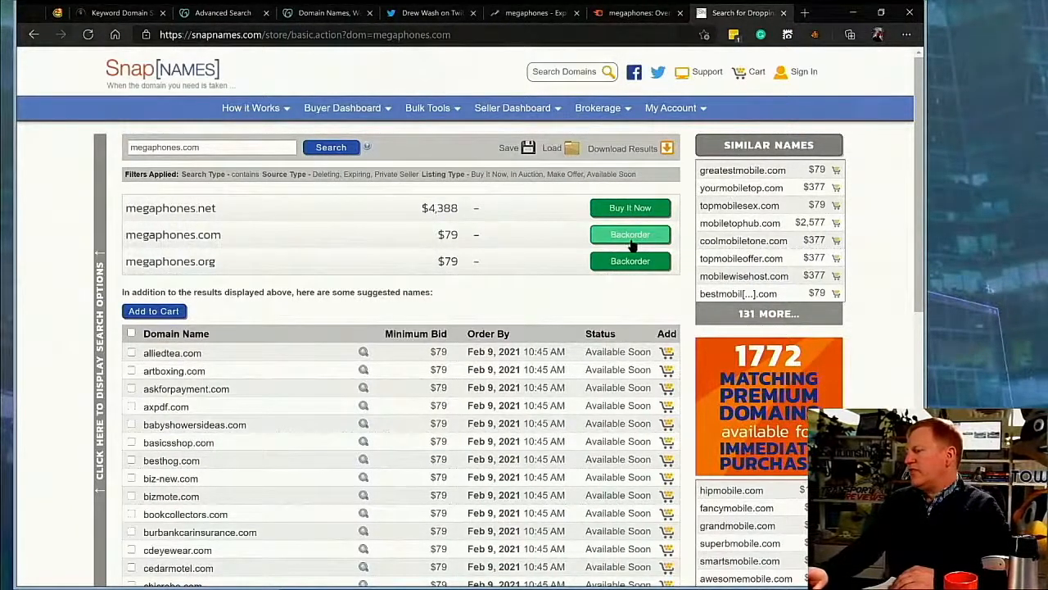
View the SnapNames details for megaphones.com and look up its whois registrar information.
left_click(163, 239)
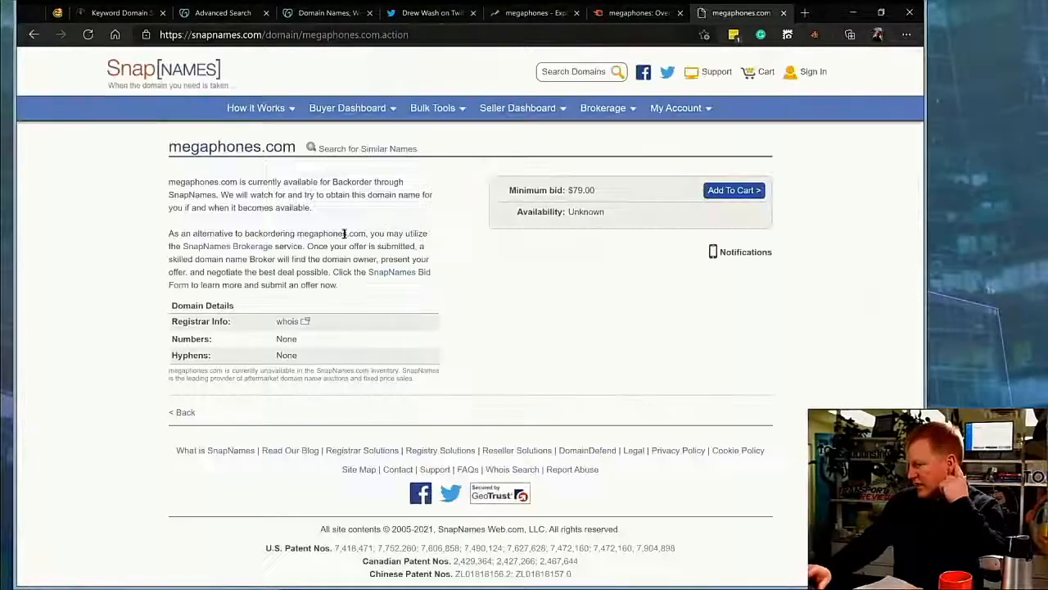
left_click(282, 322)
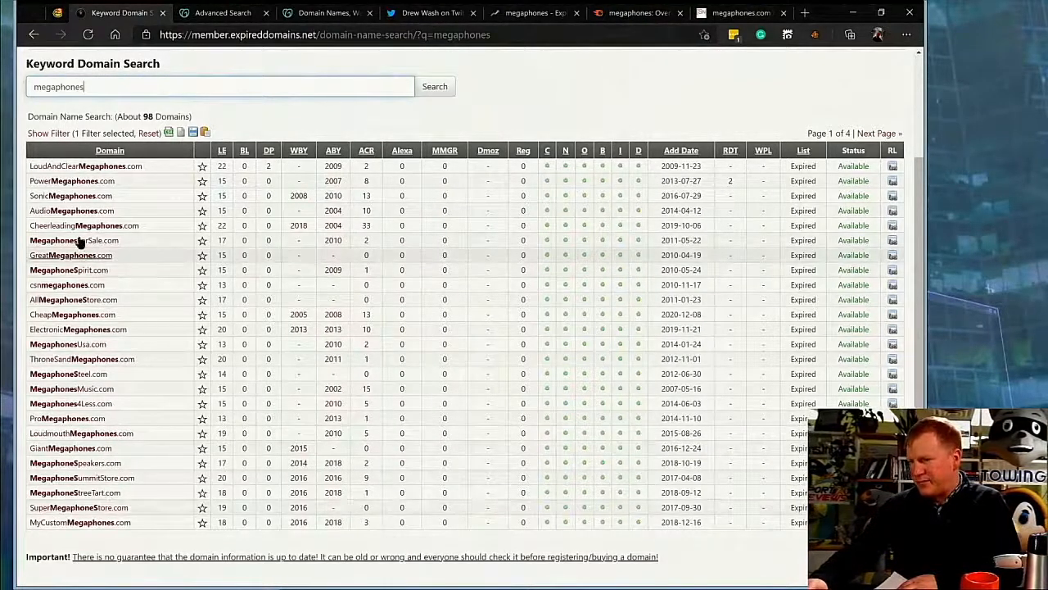
Check SonicMegaphones.com from the expired domain results on GoDaddy, referring back to the results list once.
left_click(76, 196)
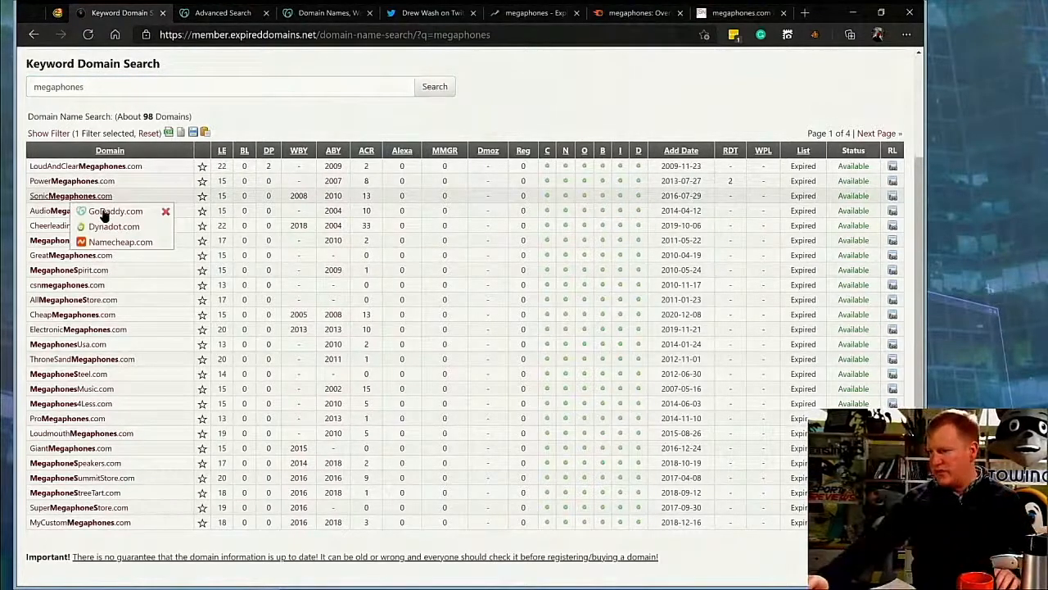
left_click(104, 212)
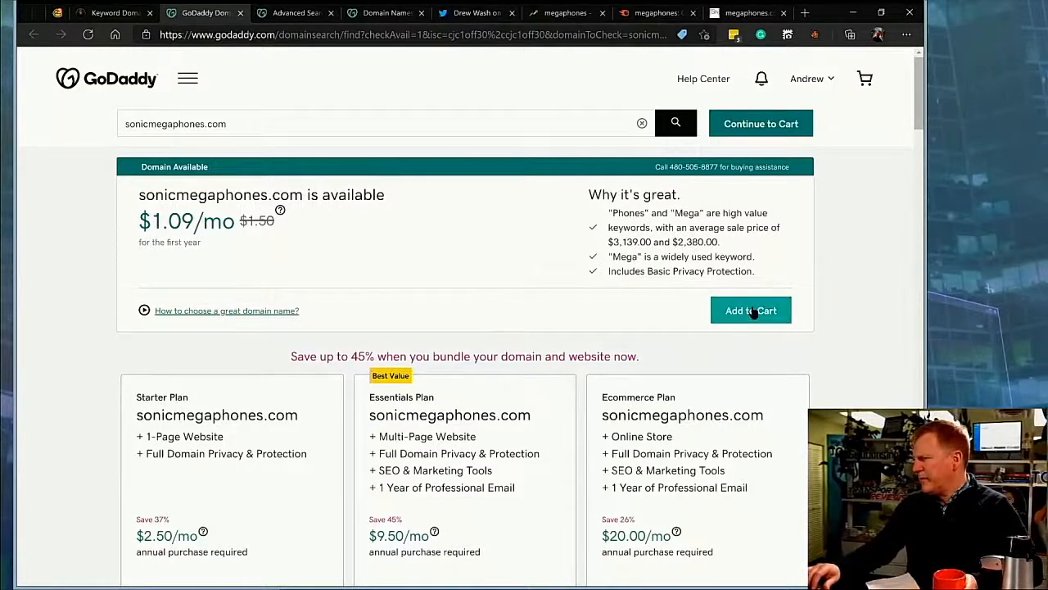
left_click(115, 12)
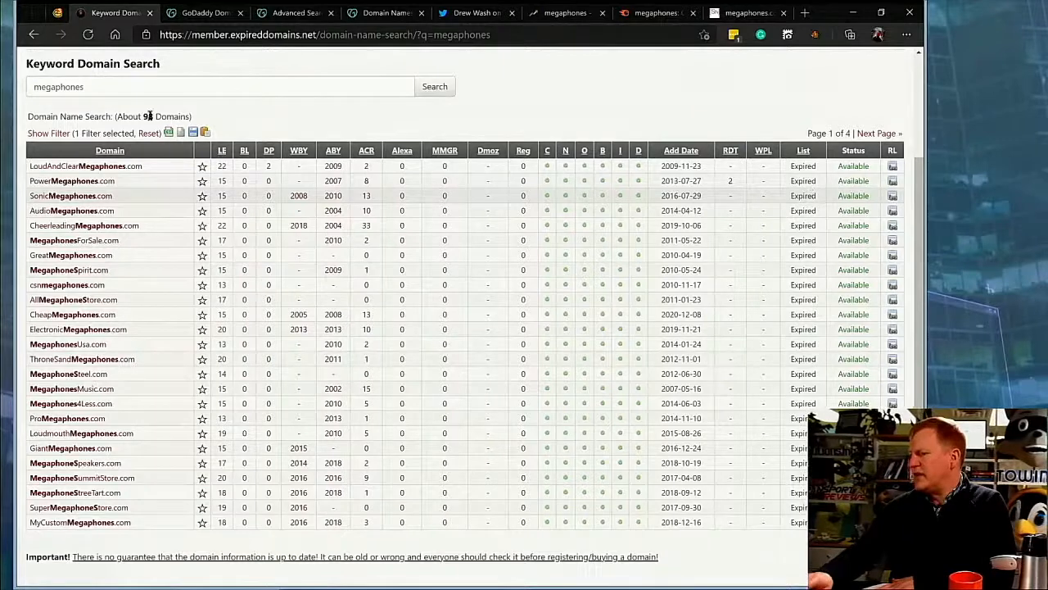
key("ctrl+Tab")
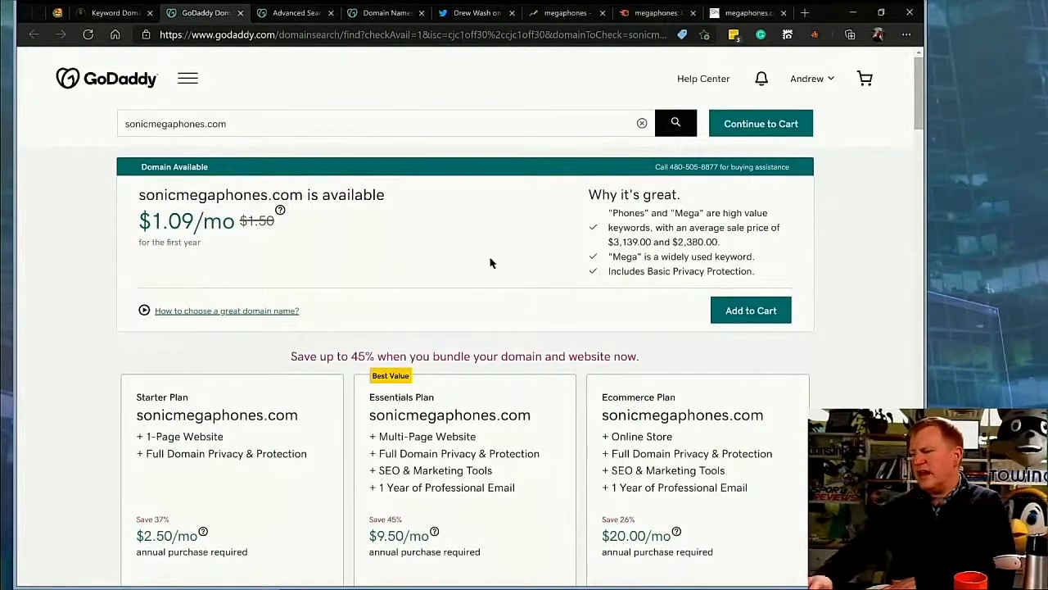
Examine the website bundle plans and alternative domain offers on GoDaddy for sonicmegaphones.com.
scroll(490, 262, "down", 2)
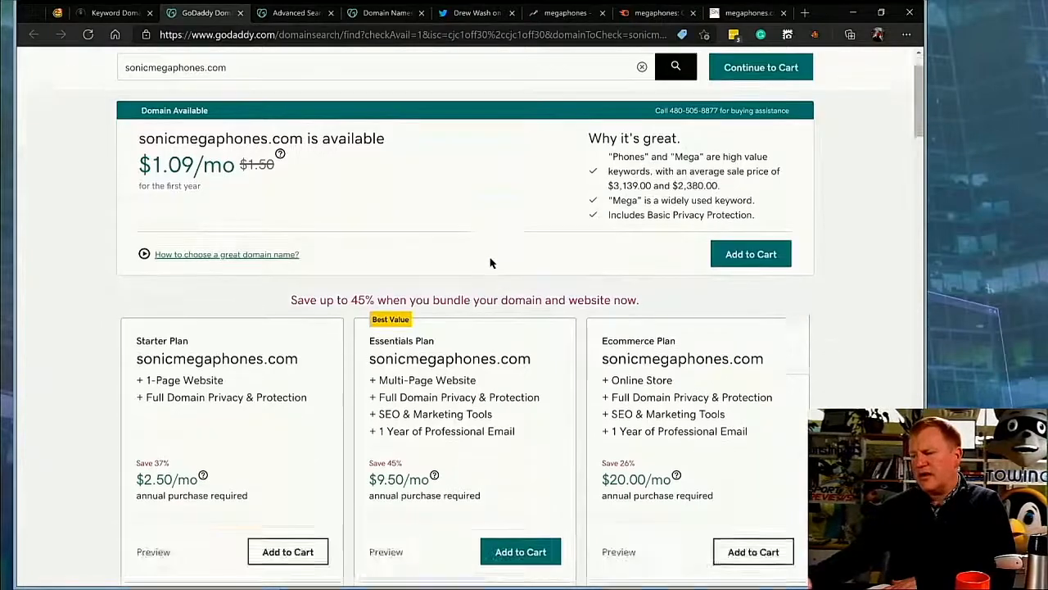
scroll(490, 259, "down", 1)
scroll(490, 258, "up", 1)
scroll(490, 260, "down", 2)
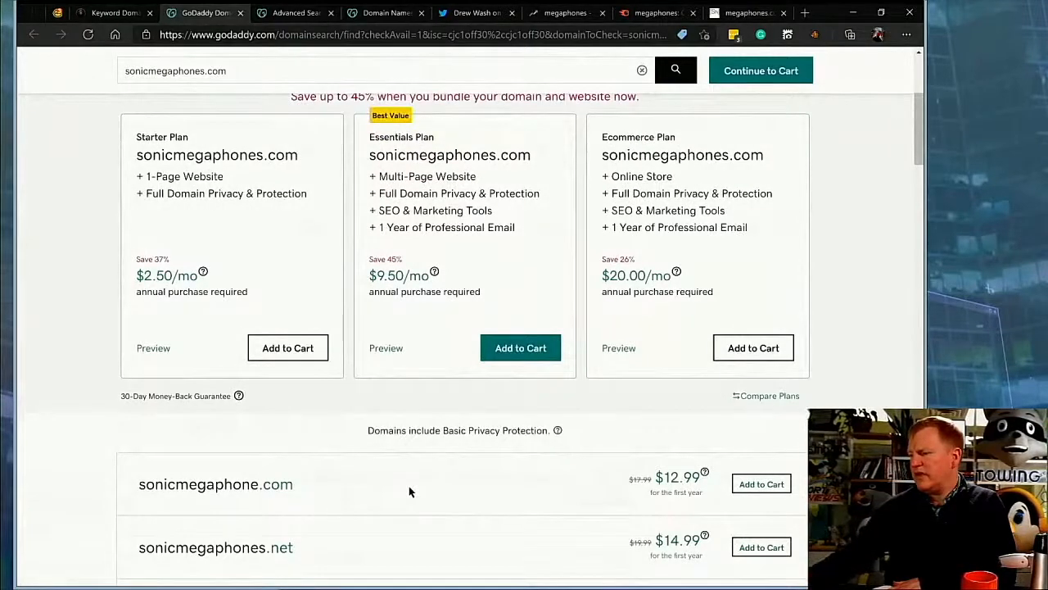
scroll(410, 488, "up", 4)
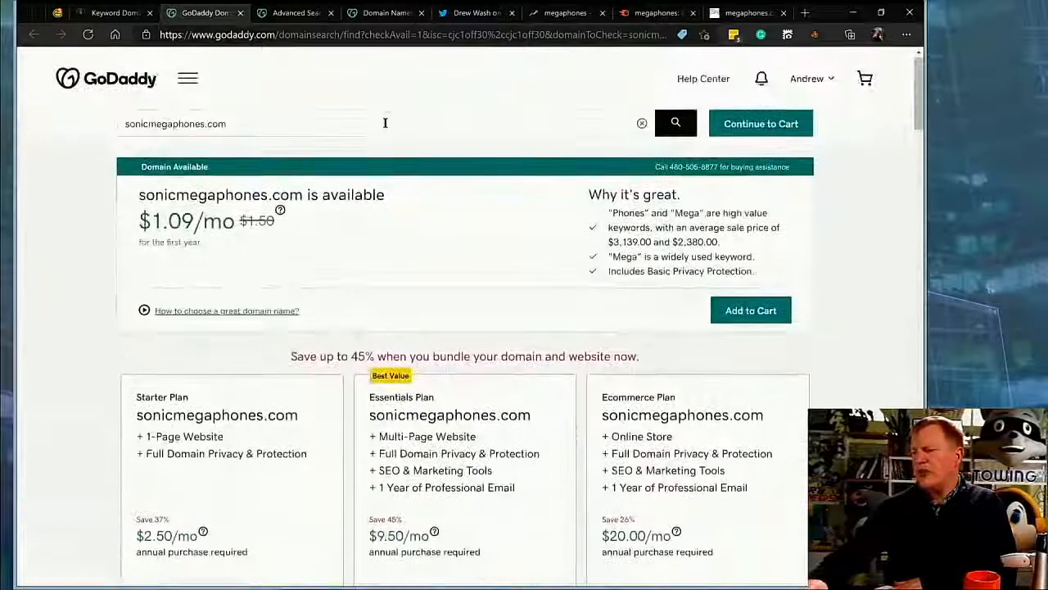